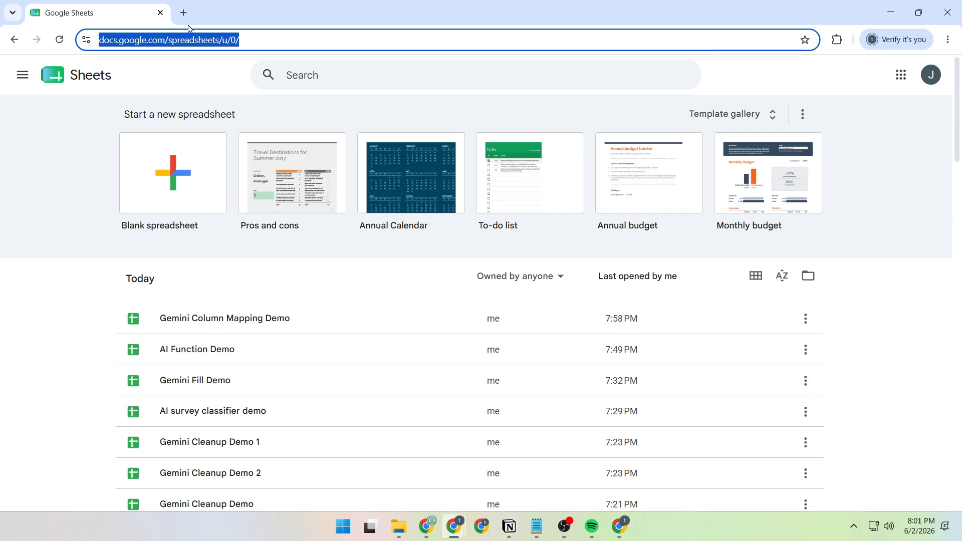
Open the AI Function Demo spreadsheet from the list of recent files.
left_click(182, 66)
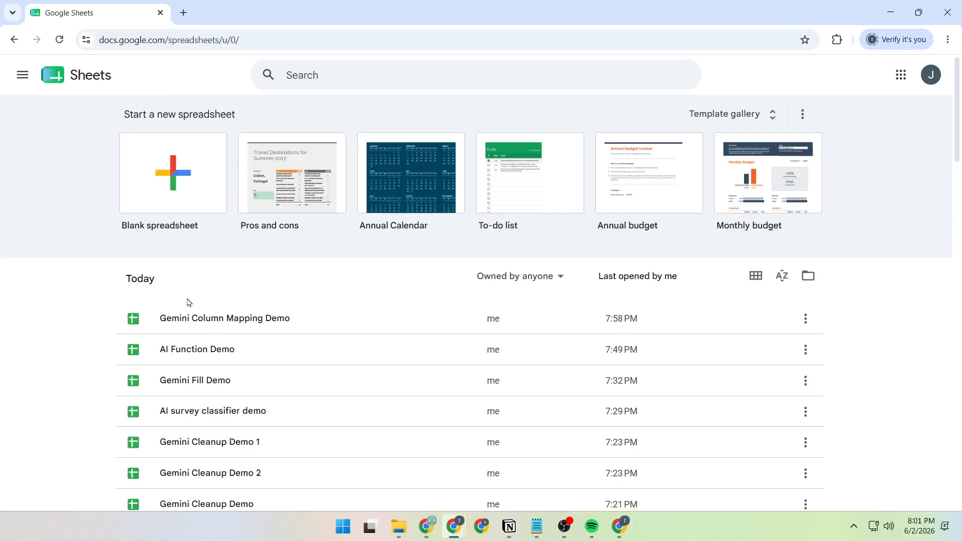
left_click(179, 350)
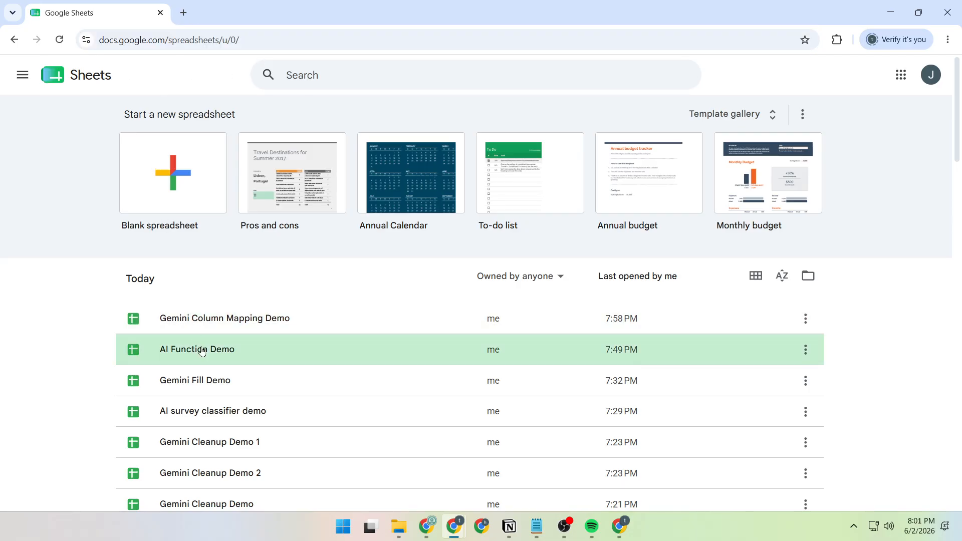
double_click(242, 356)
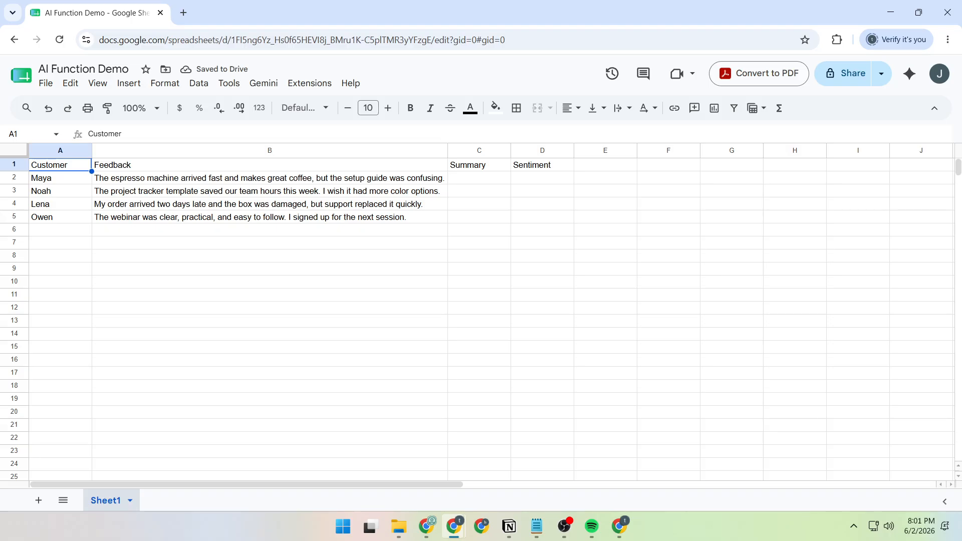
key("alt+Tab")
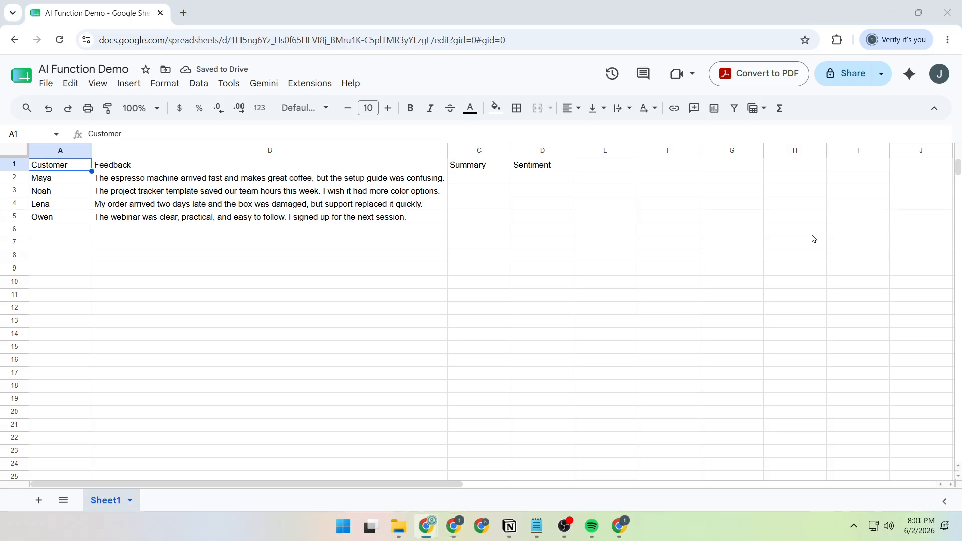
left_click(846, 112)
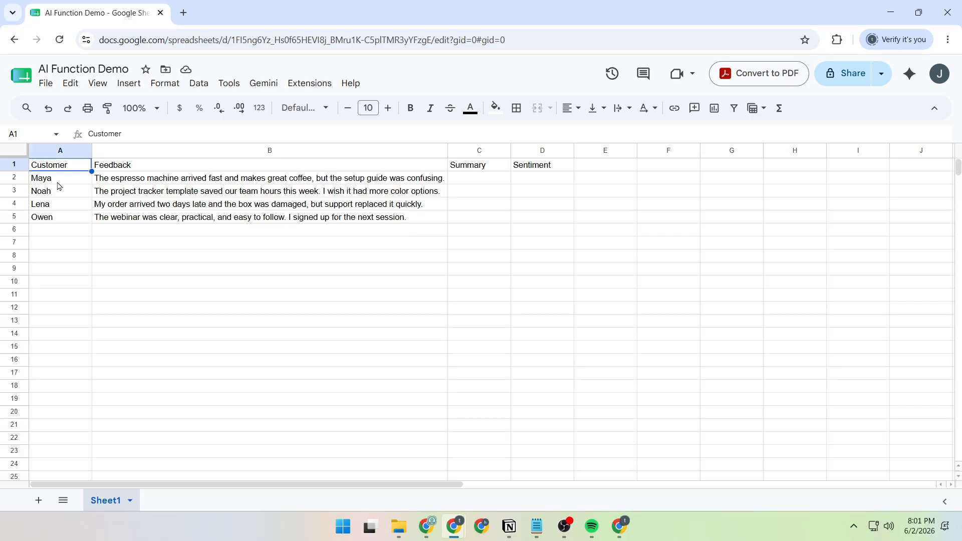
Enter =AI("Summarize this customer feedback in one short sentence.", B2) in Summary cell C2 and generate its result.
left_click(483, 178)
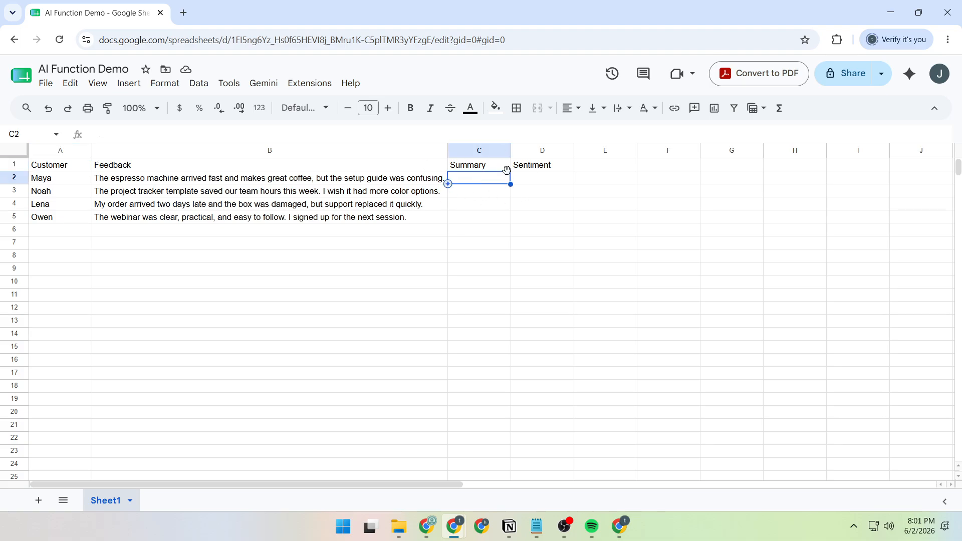
left_click(123, 134)
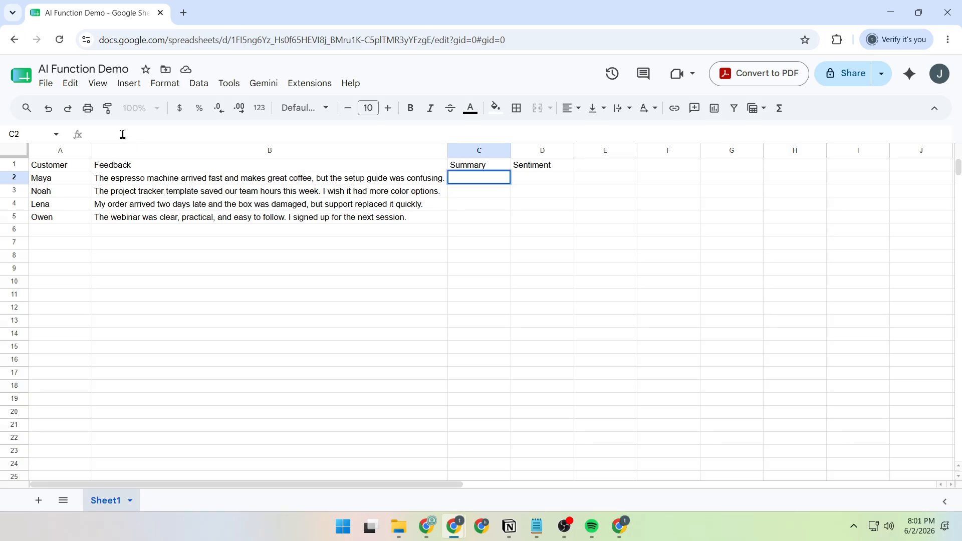
type("=AI(\"Summarize this customer feedback in one short sentence.\", B2)")
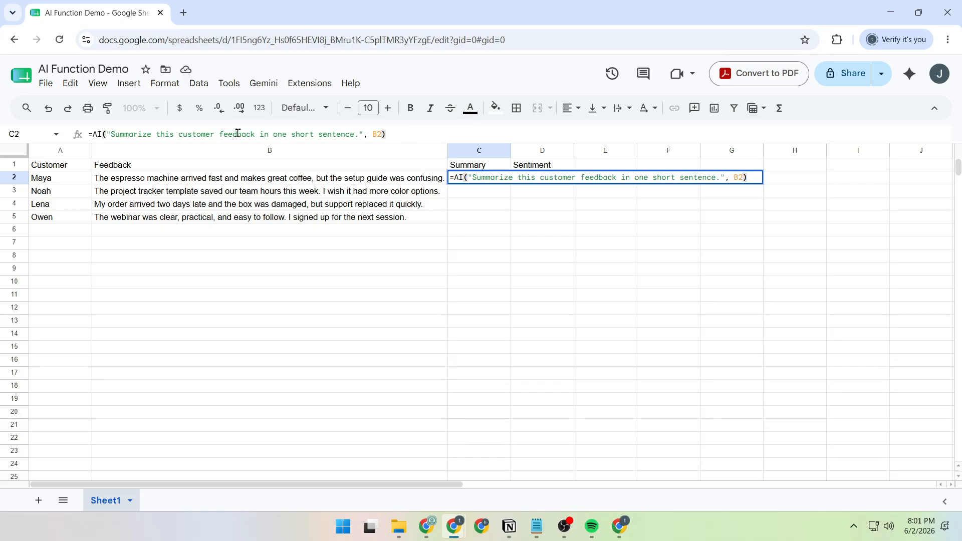
left_click_drag(111, 133, 362, 132)
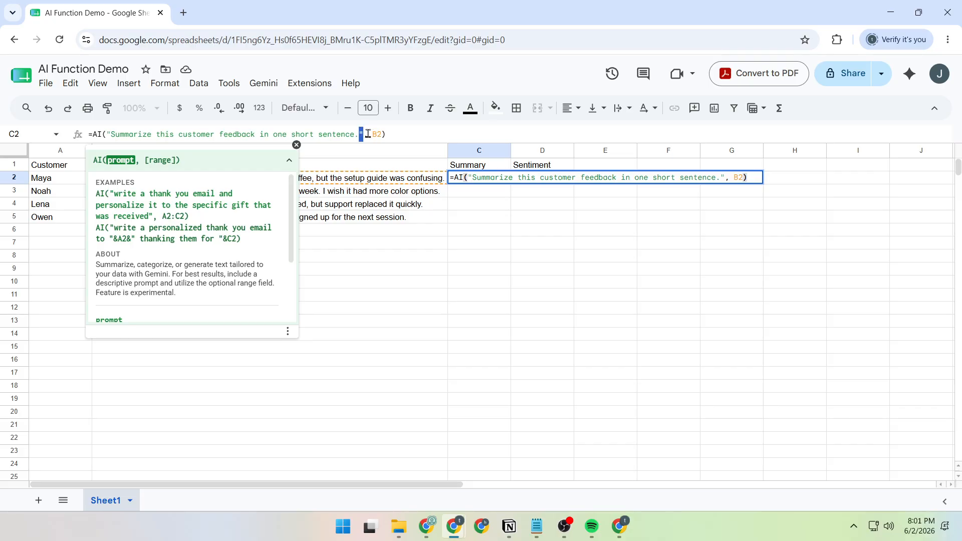
left_click(375, 134)
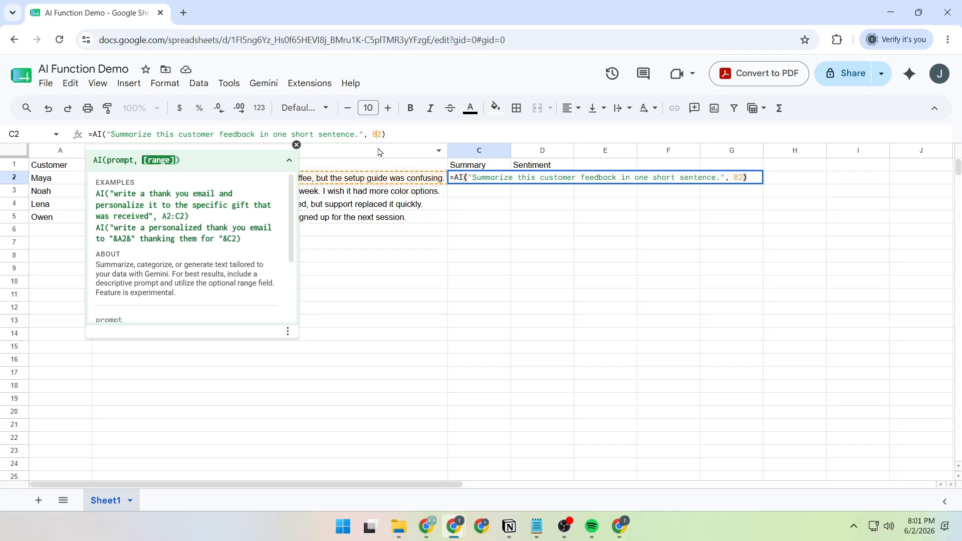
left_click(426, 135)
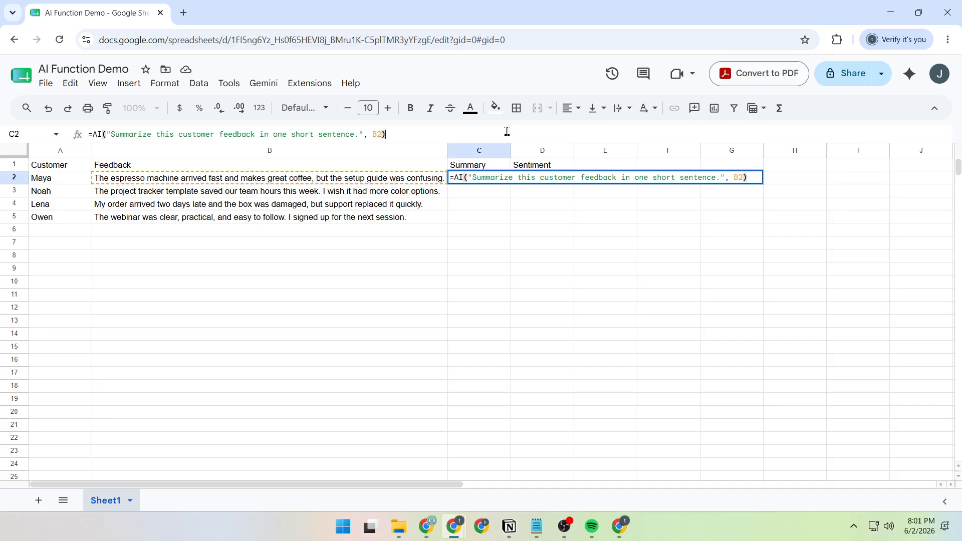
key("Return")
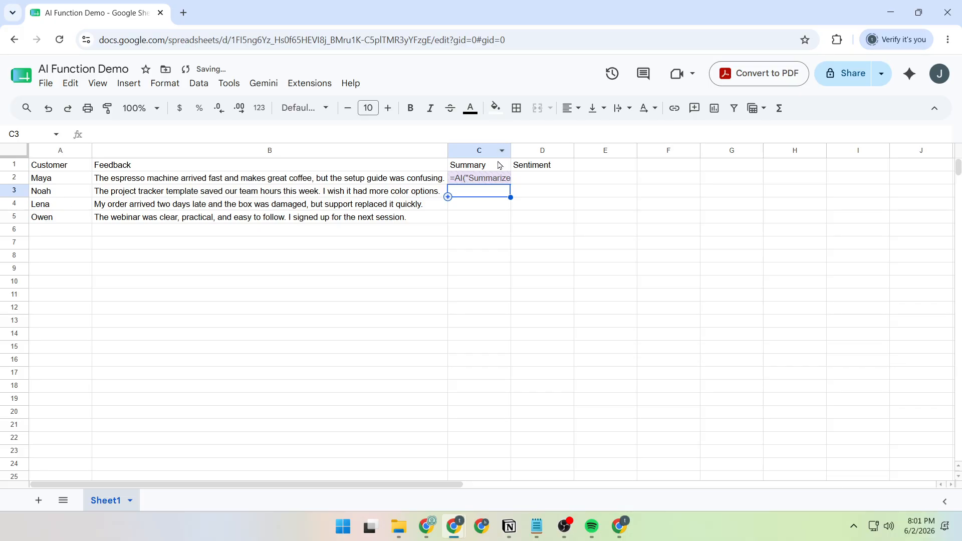
left_click(490, 178)
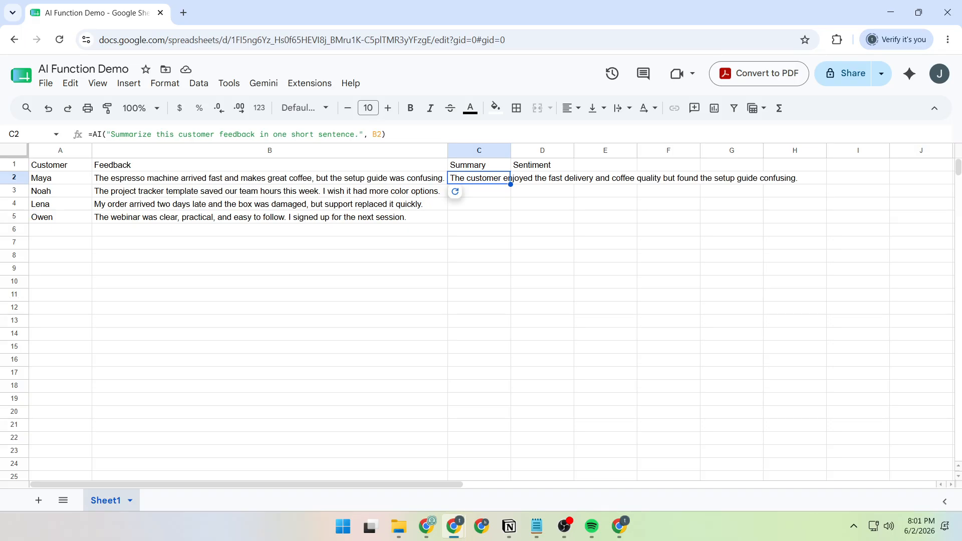
Fill the summary formula from C2 down through C5 and generate the summaries for the remaining feedback rows.
left_click(489, 195)
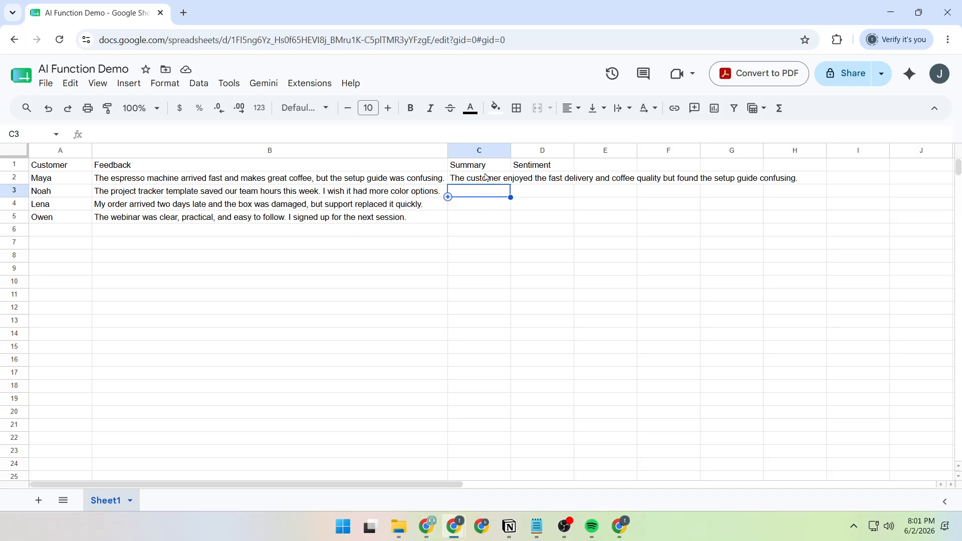
left_click(486, 177)
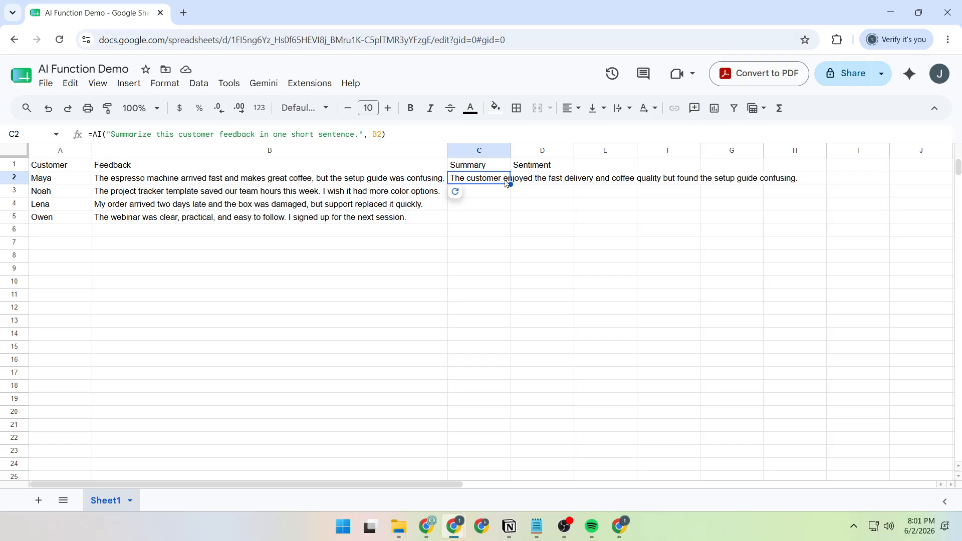
left_click_drag(512, 184, 486, 217)
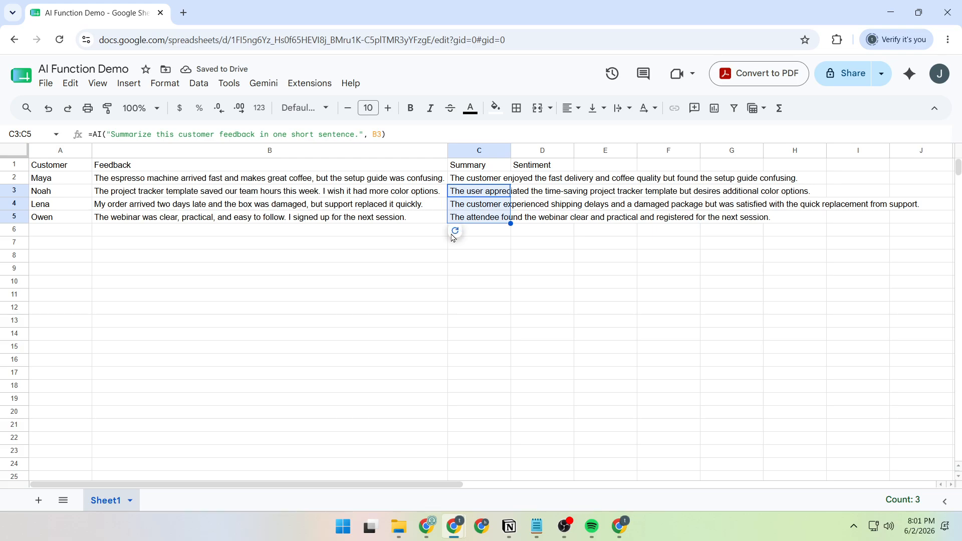
left_click(505, 245)
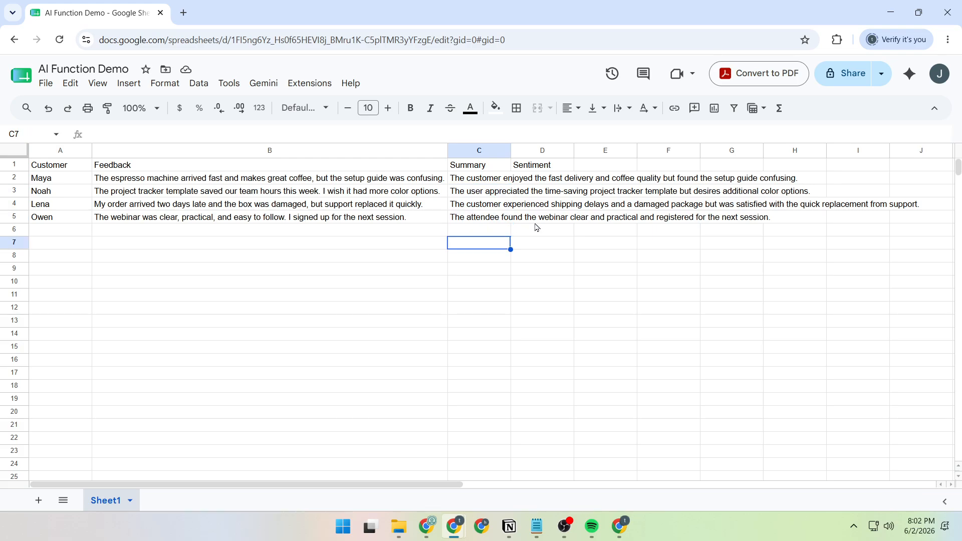
Examine the summary formulas in C2 through C5 to see which feedback cell each one references.
left_click(484, 181)
left_click(485, 193)
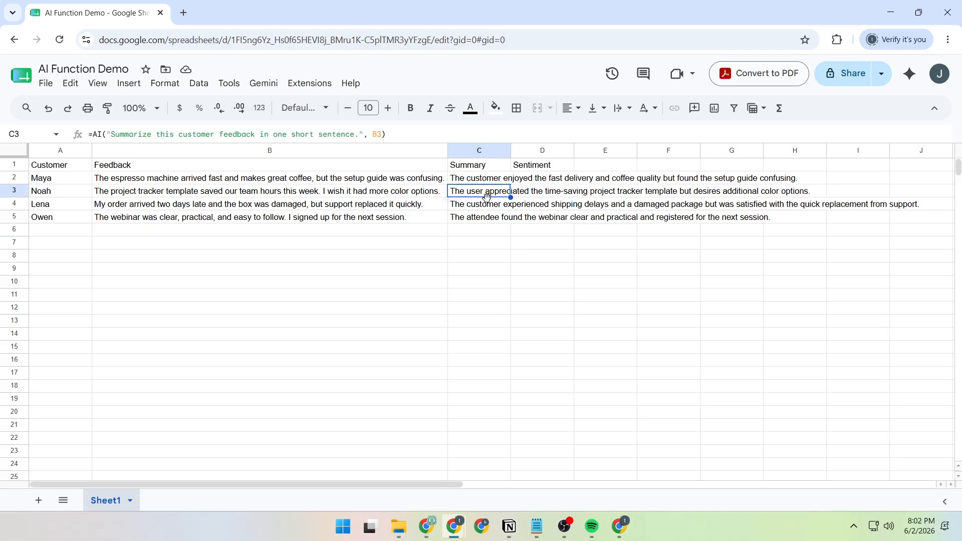
left_click(382, 135)
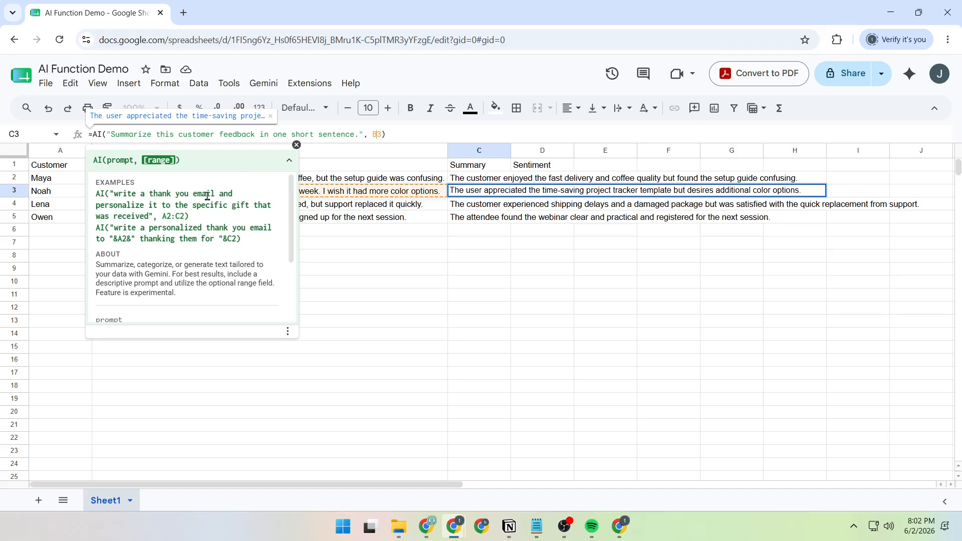
left_click(484, 206)
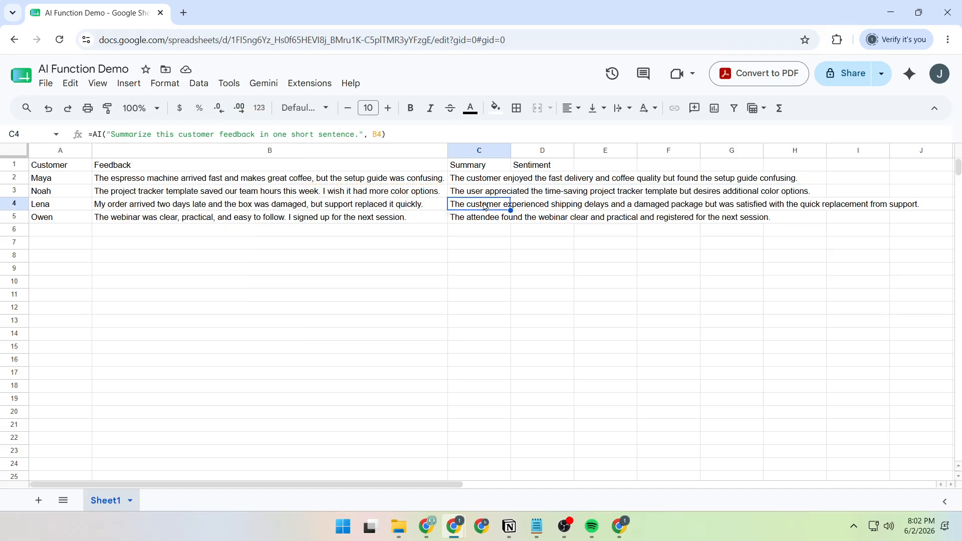
left_click(378, 135)
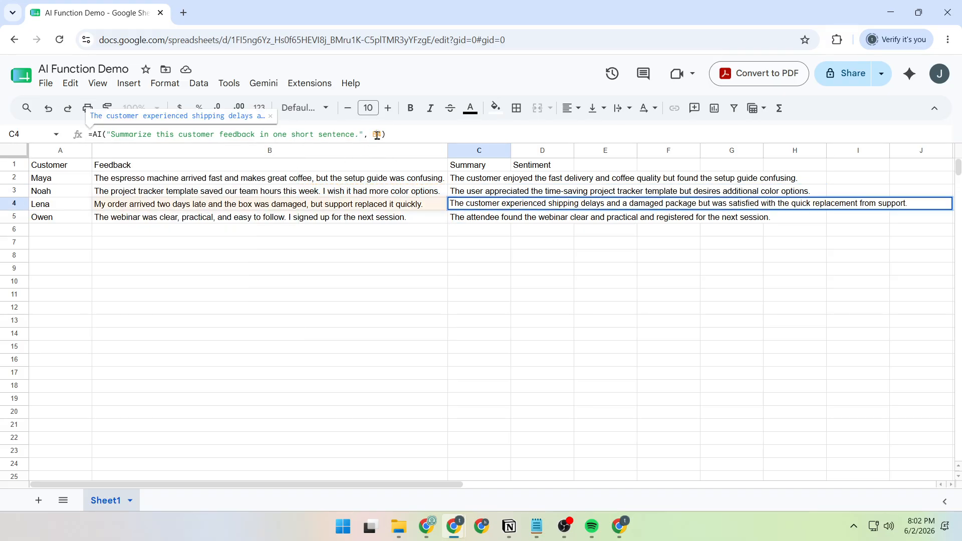
left_click(483, 217)
left_click(524, 256)
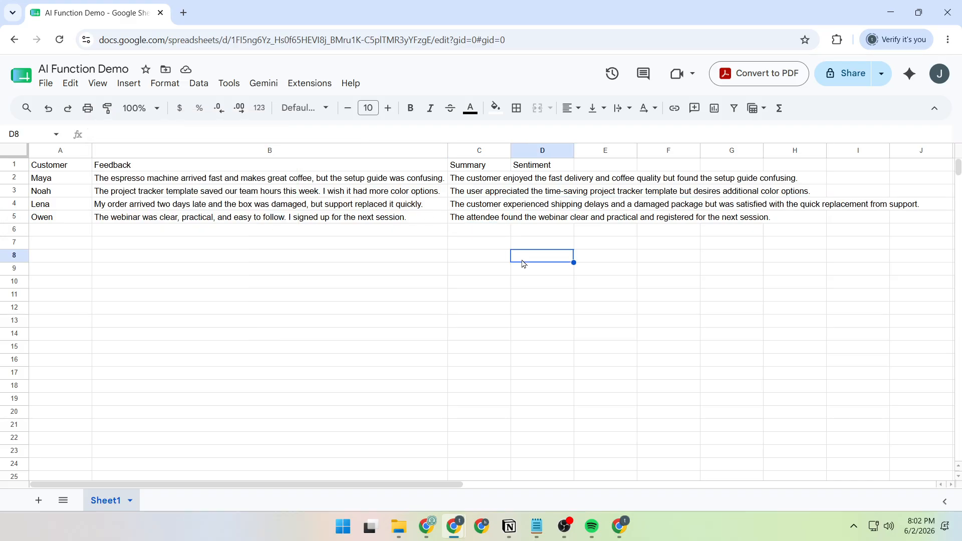
Enter =AI("Classify the sentiment as Positive, Neutral, or Negative.", B2) in Sentiment cell D2 and generate its result.
left_click(536, 183)
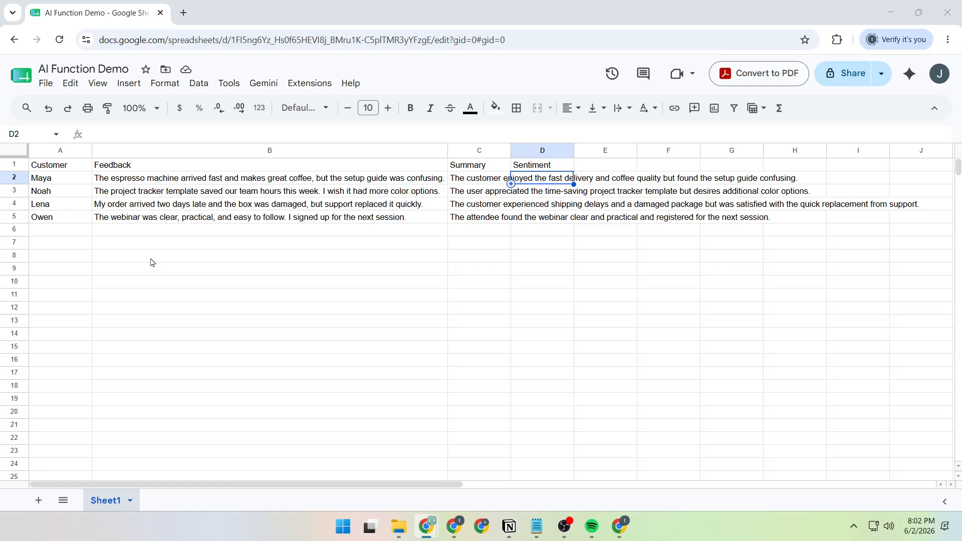
left_click(228, 134)
type("=AI(\"Classify the sentiment as Positive, Neutral, or Negative.\", B2)")
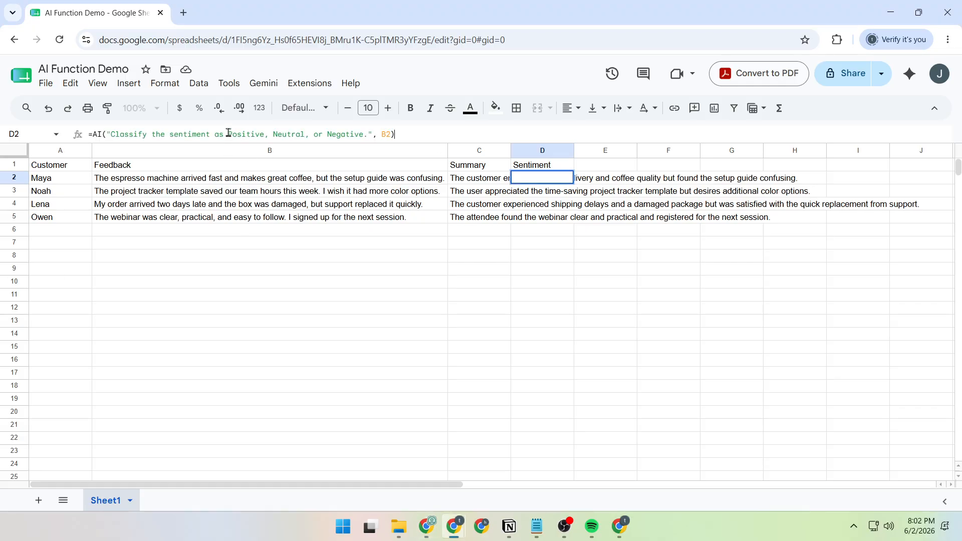
left_click(103, 135)
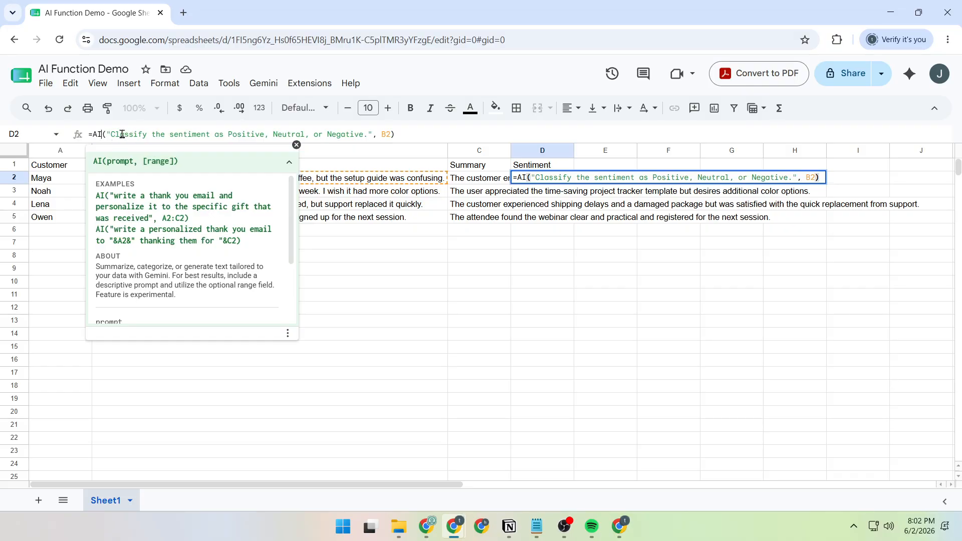
left_click(122, 134)
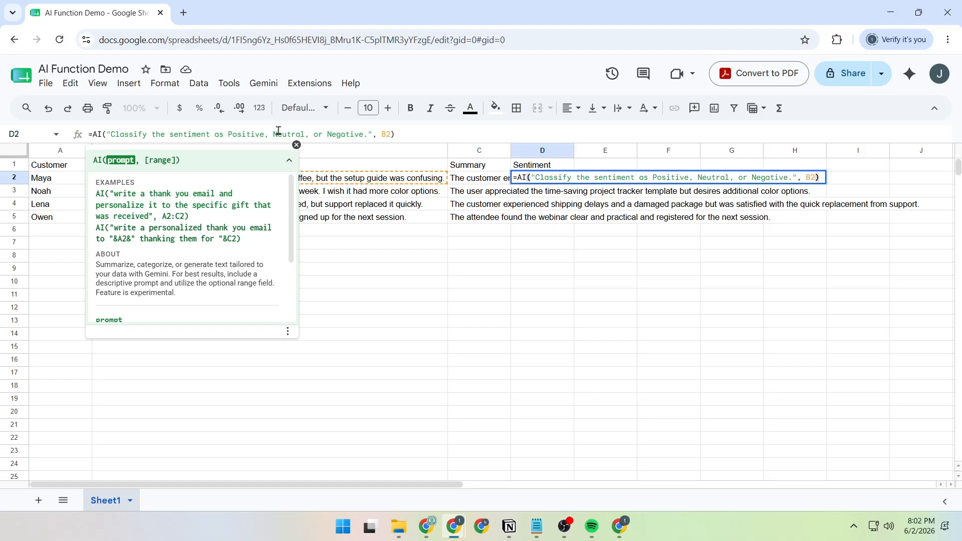
left_click_drag(368, 134, 111, 135)
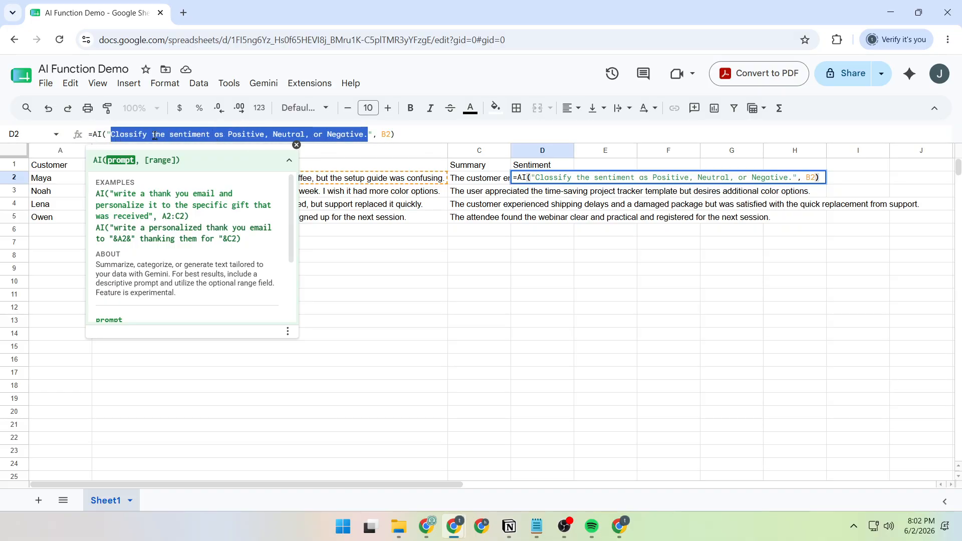
left_click(375, 135)
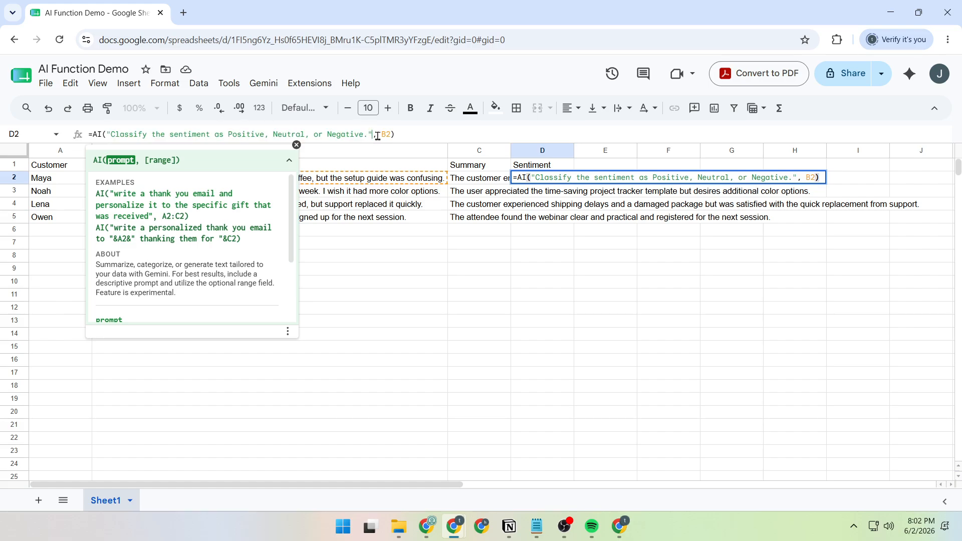
left_click(389, 134)
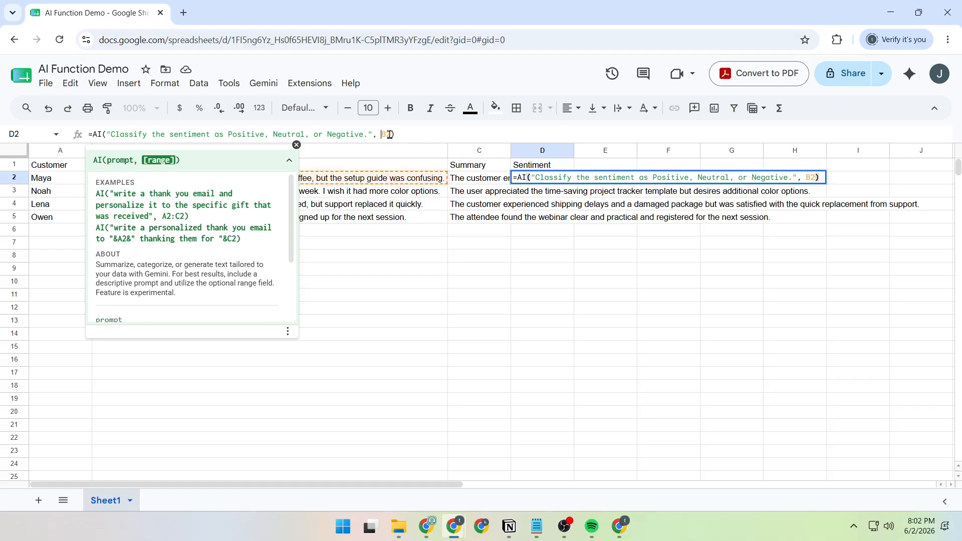
left_click(441, 136)
key("Return")
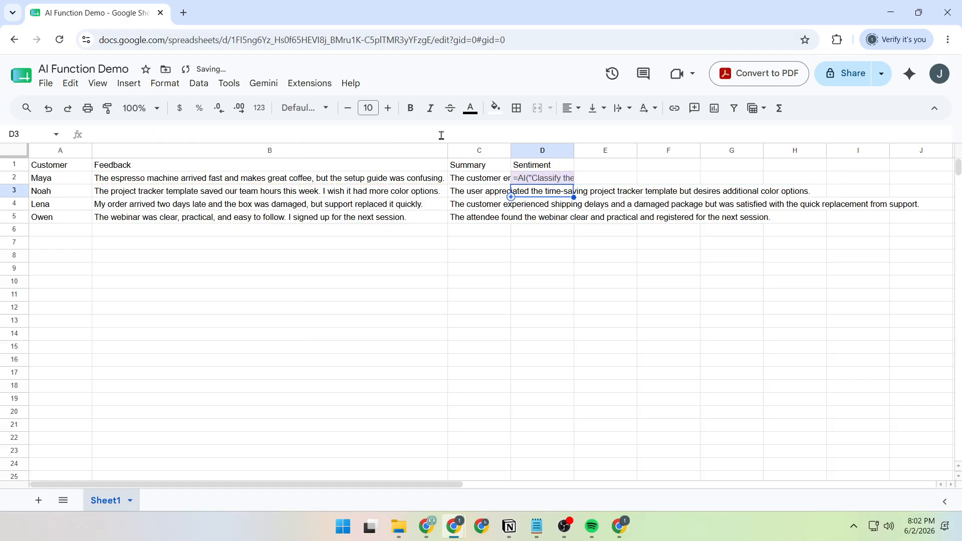
left_click(550, 179)
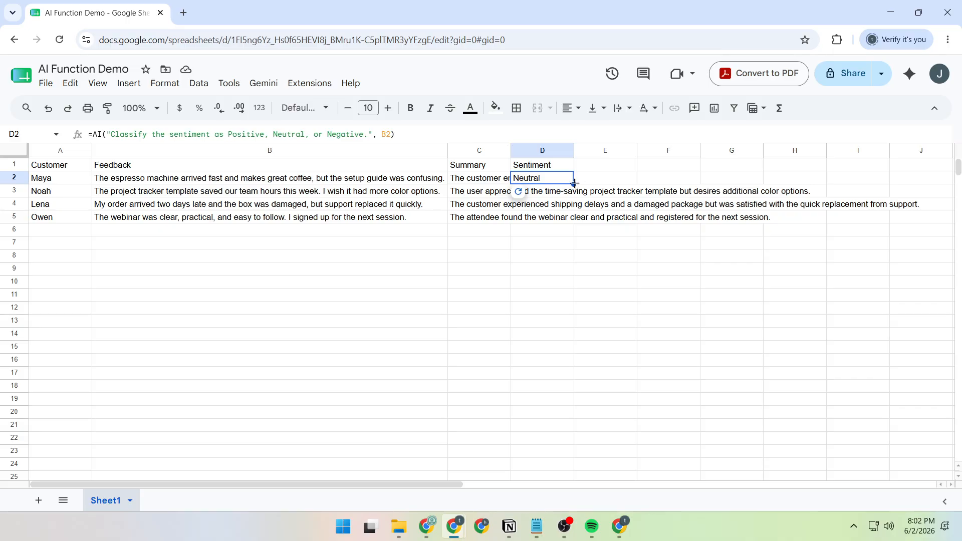
Fill the sentiment formula from D2 down through D5, generate the classifications, and review the cells in D3 and D4.
left_click_drag(575, 183, 575, 217)
left_click_drag(575, 217, 575, 218)
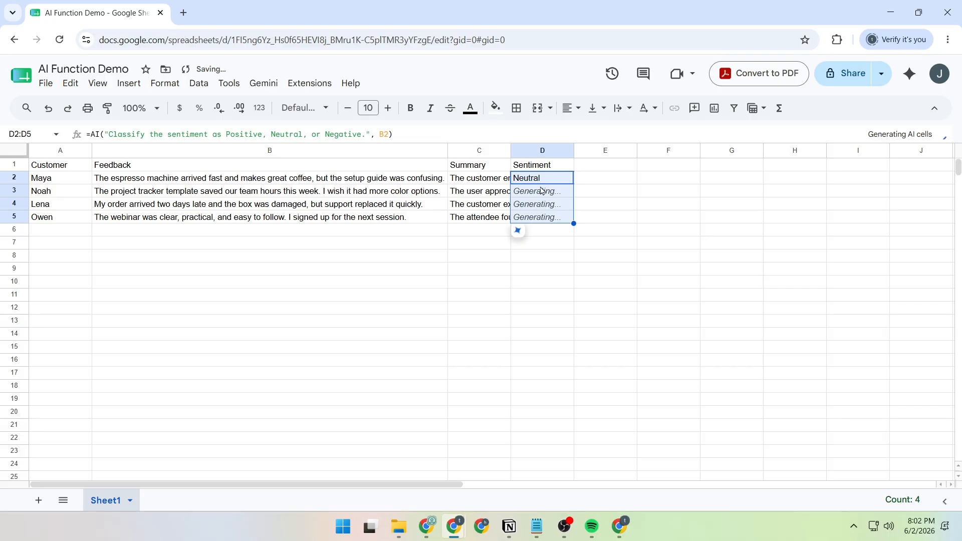
left_click_drag(541, 190, 544, 215)
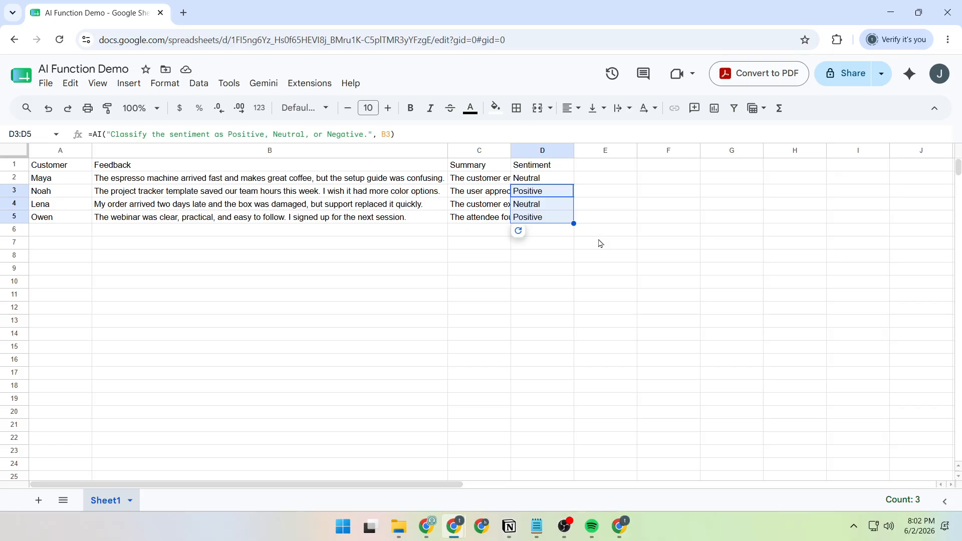
left_click(545, 208)
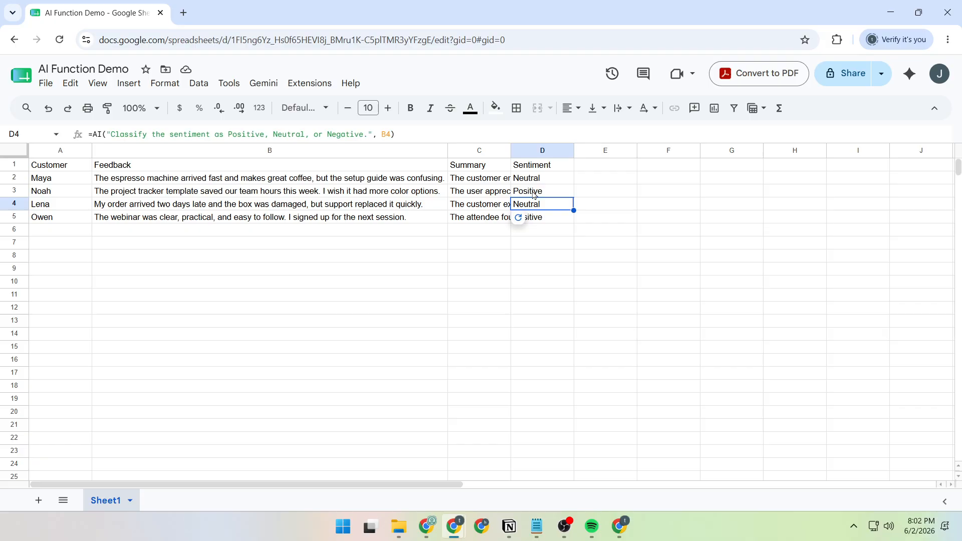
left_click(534, 195)
mouse_move(543, 217)
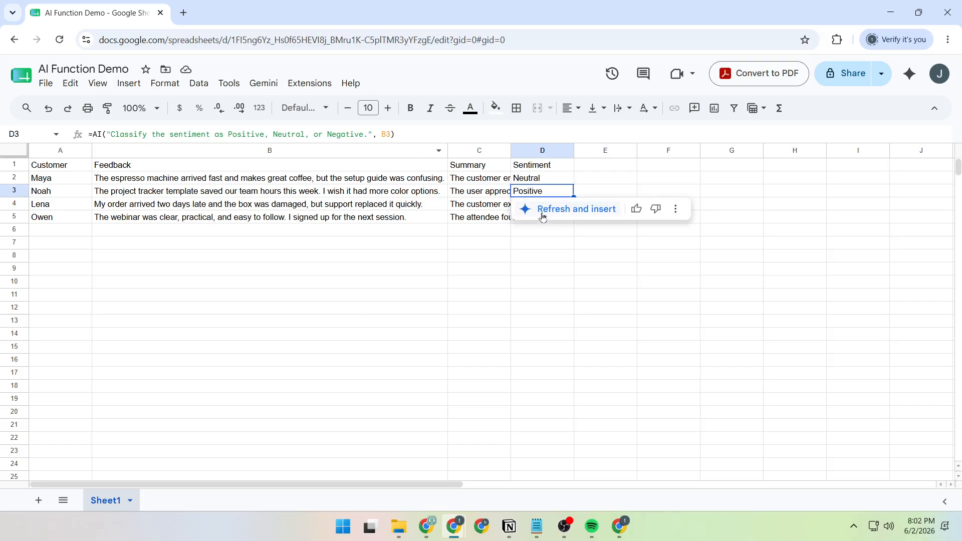
Fit the Summary column's width to its longest text so the generated sentences can be read in full.
left_click(593, 182)
left_click(538, 209)
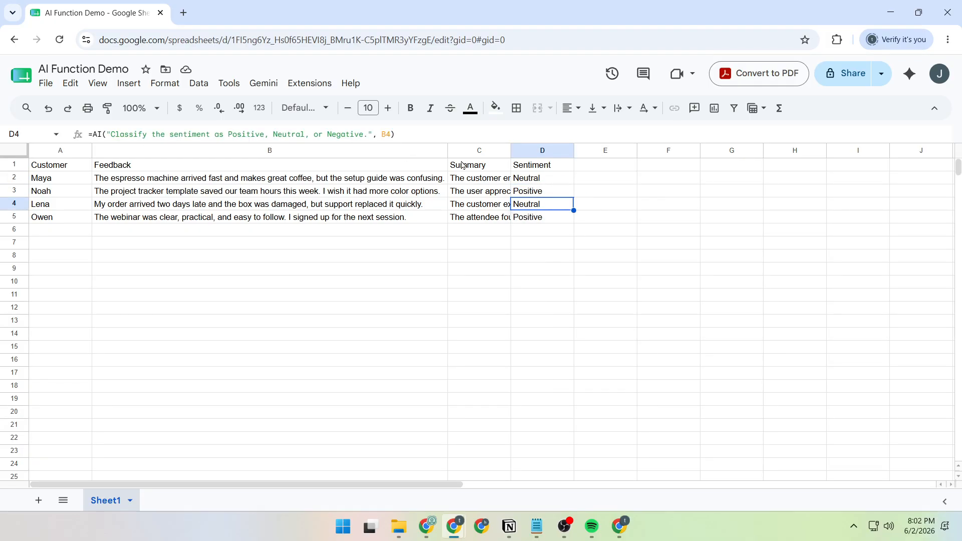
left_click(557, 270)
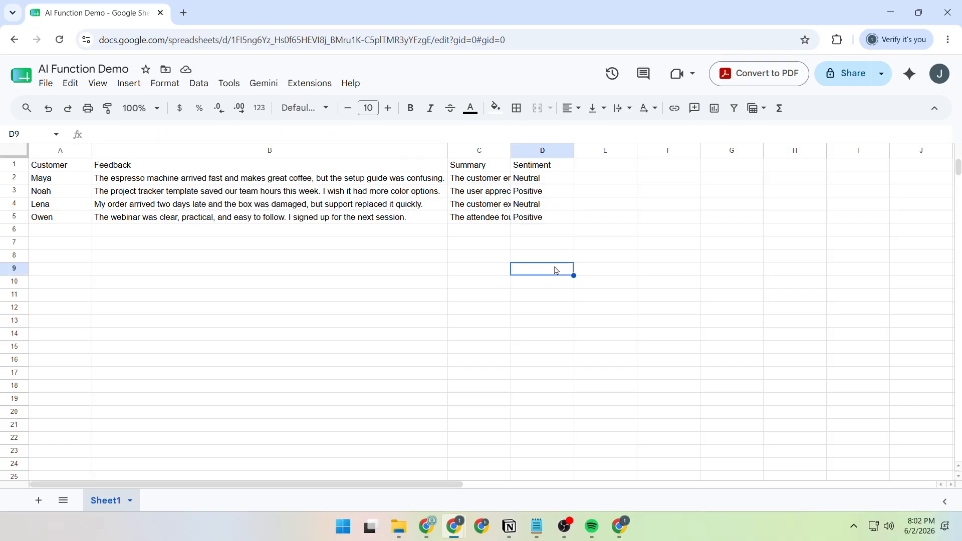
double_click(512, 150)
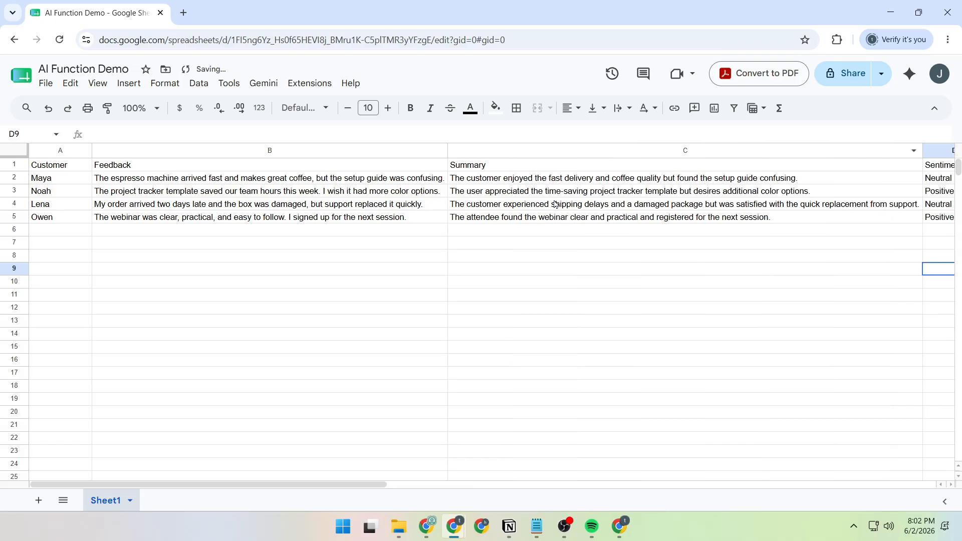
Regenerate the AI summary of the espresso machine feedback in cell C2.
left_click(481, 195)
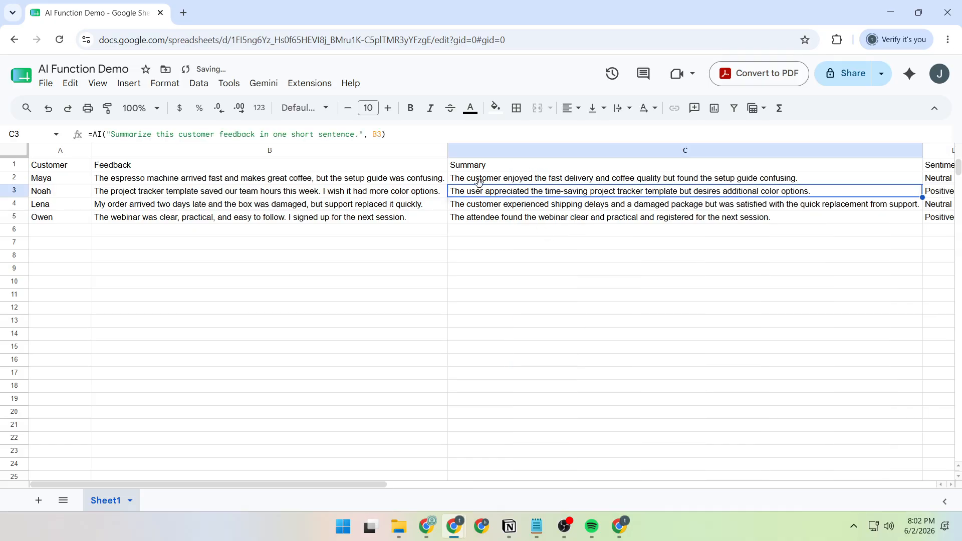
left_click(484, 181)
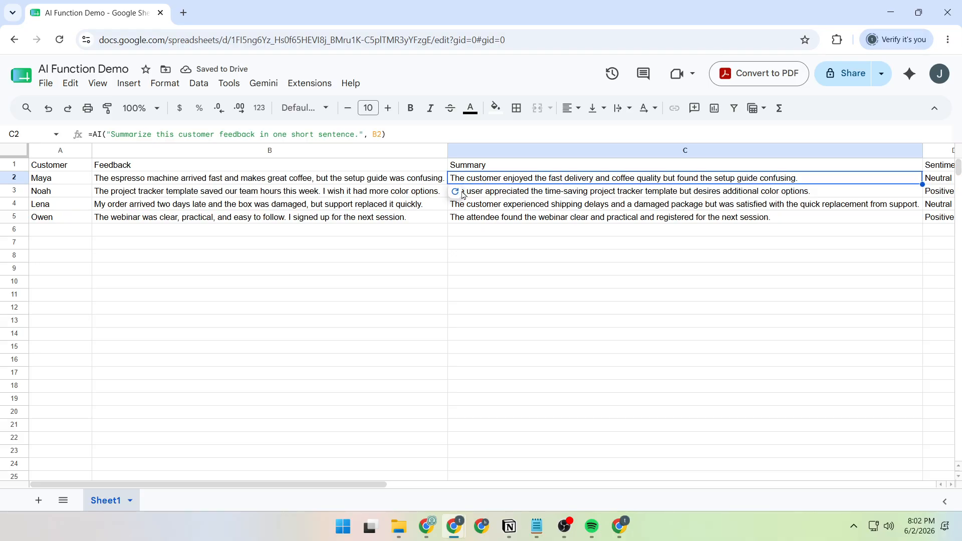
mouse_move(459, 196)
left_click(502, 197)
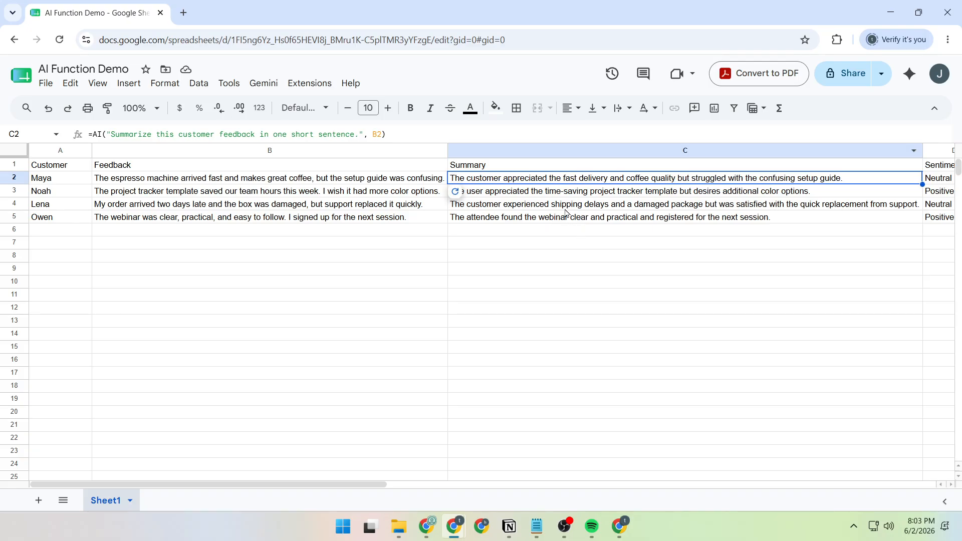
Examine the regenerated summary in C2 and review the Summary and Sentiment columns against the feedback.
scroll(569, 210, "right", 3)
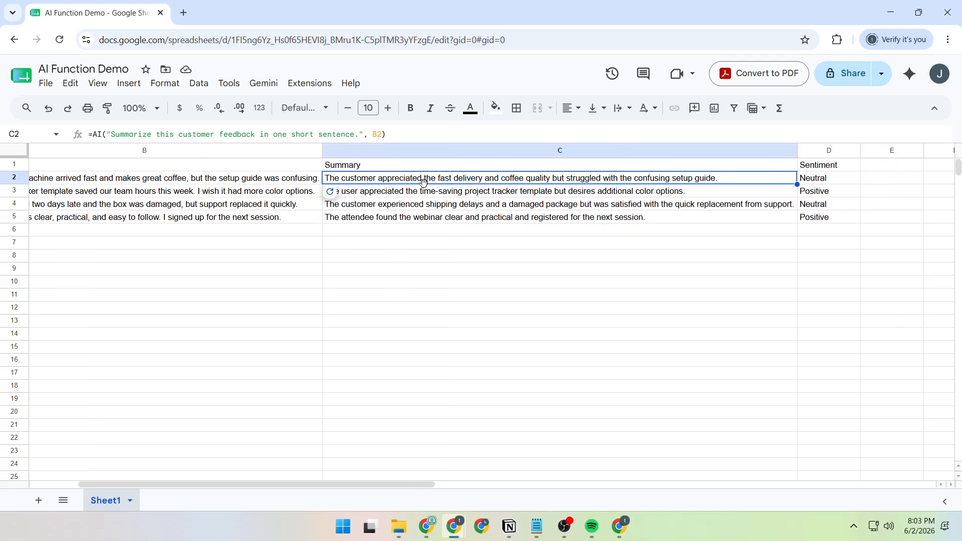
left_click(425, 194)
left_click(426, 181)
scroll(339, 266, "left", 3)
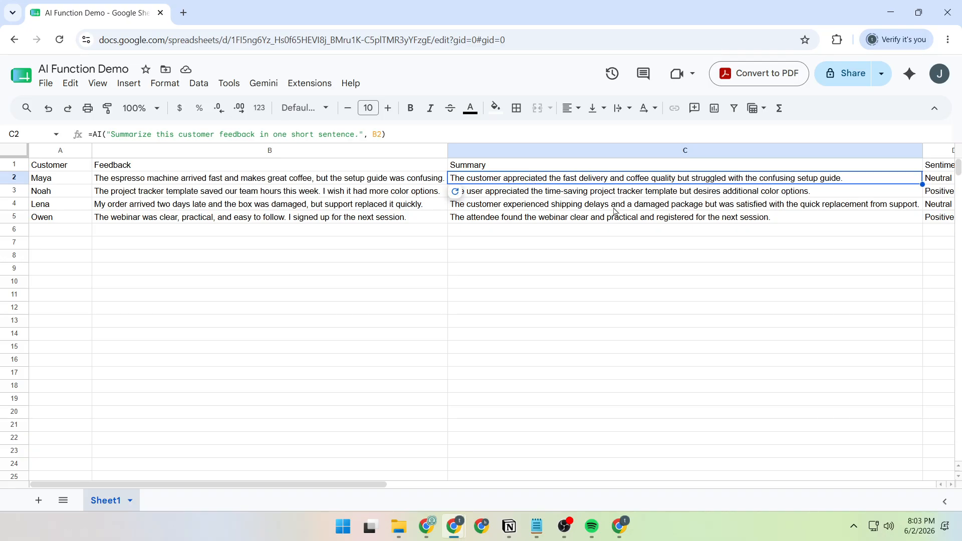
scroll(546, 180, "right", 3)
left_click(527, 166)
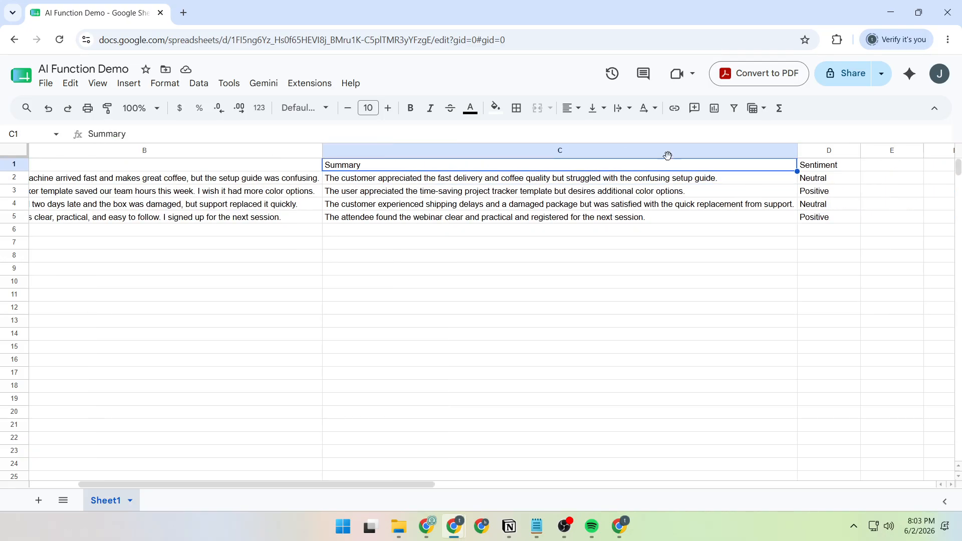
left_click_drag(668, 151, 835, 165)
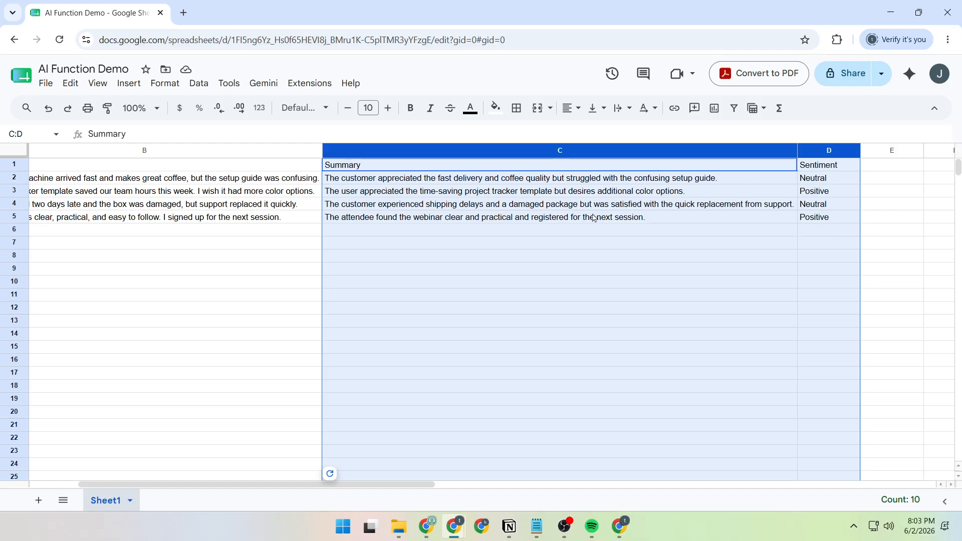
left_click(412, 166)
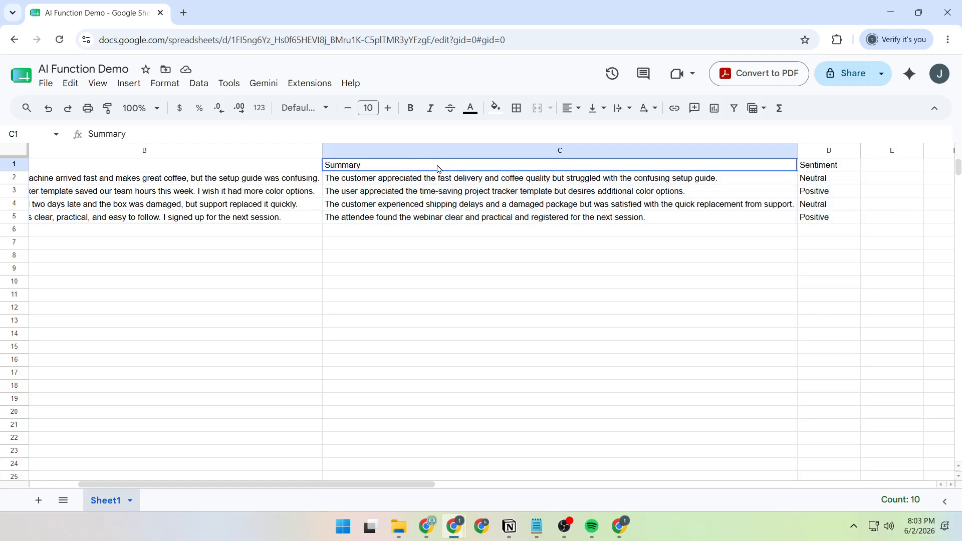
left_click(807, 171, "shift")
left_click(409, 180)
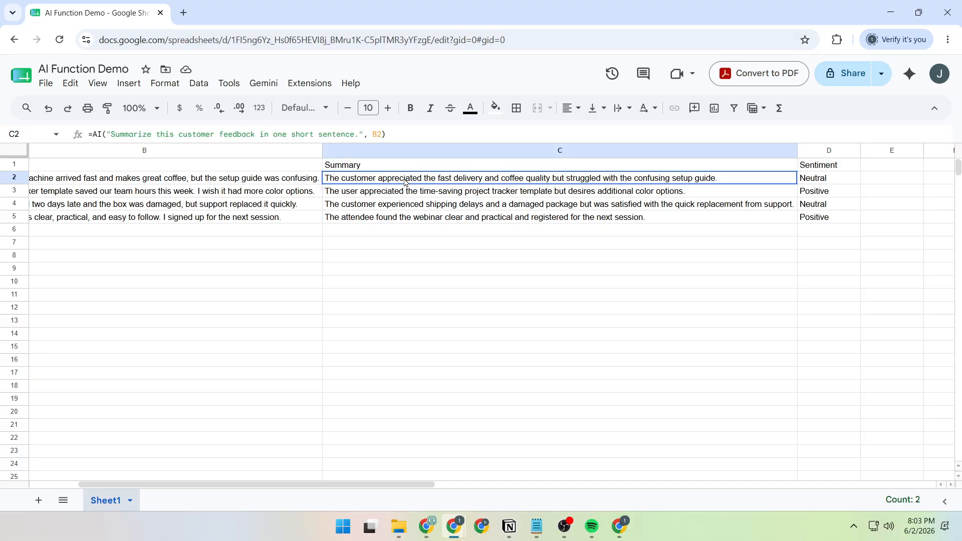
Write the AI function's general pattern =AI("PROMPT", RANGE) in empty cell C11 and discard the entry.
left_click(377, 296)
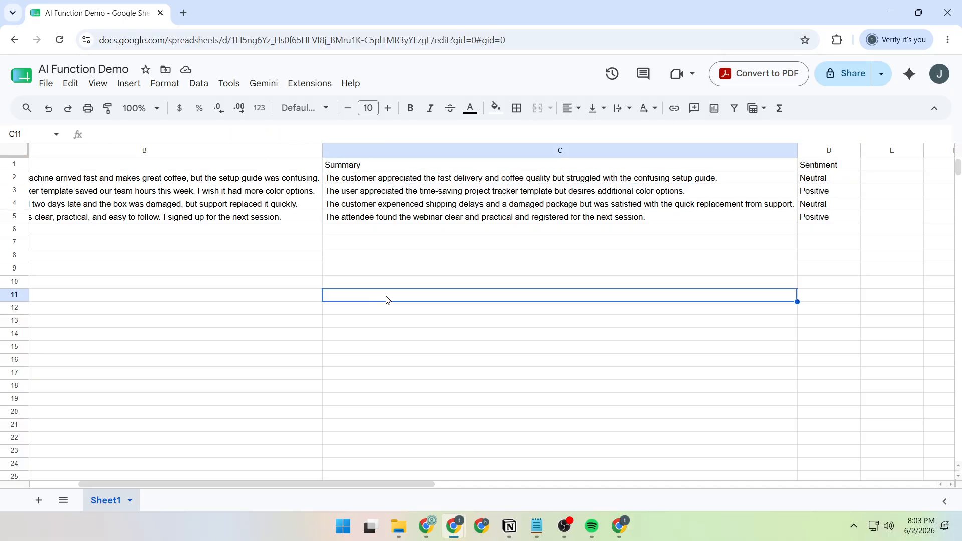
type("=AI")
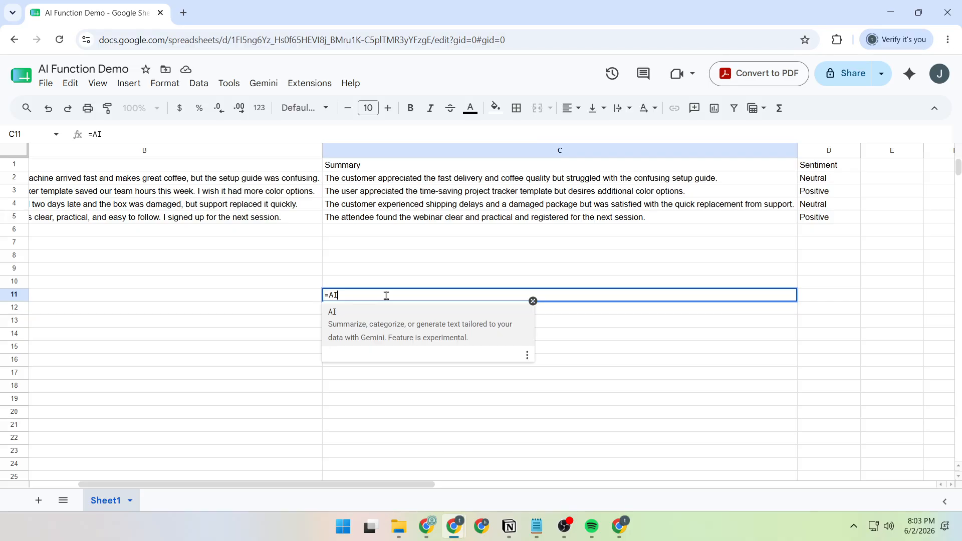
type("(")
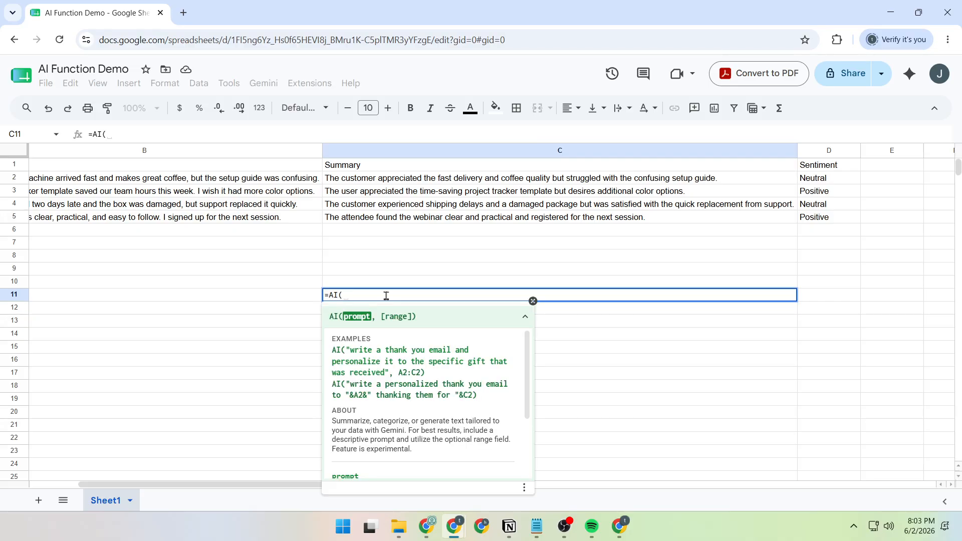
type("PROMP")
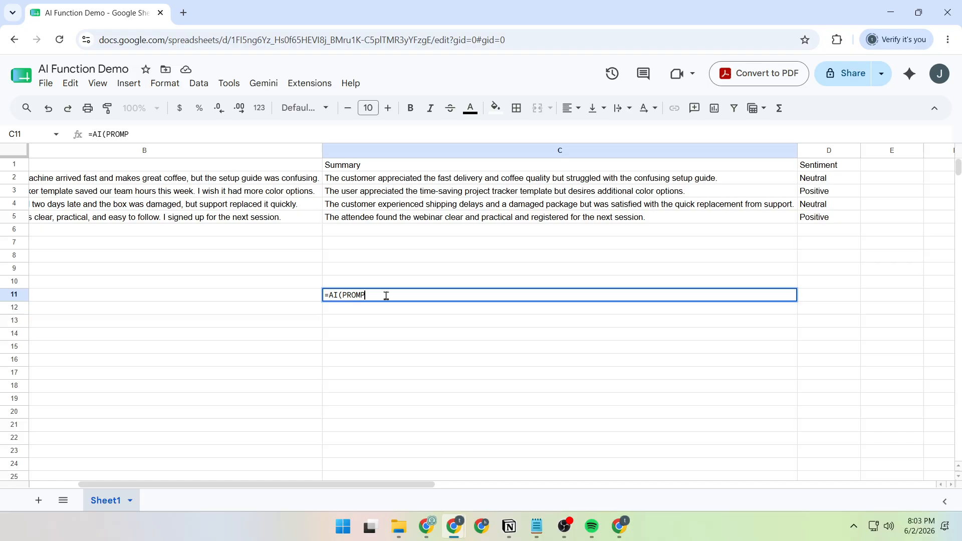
key("BackSpace")
key("BackSpace")
key("BackSpace")
key("BackSpace")
key("BackSpace")
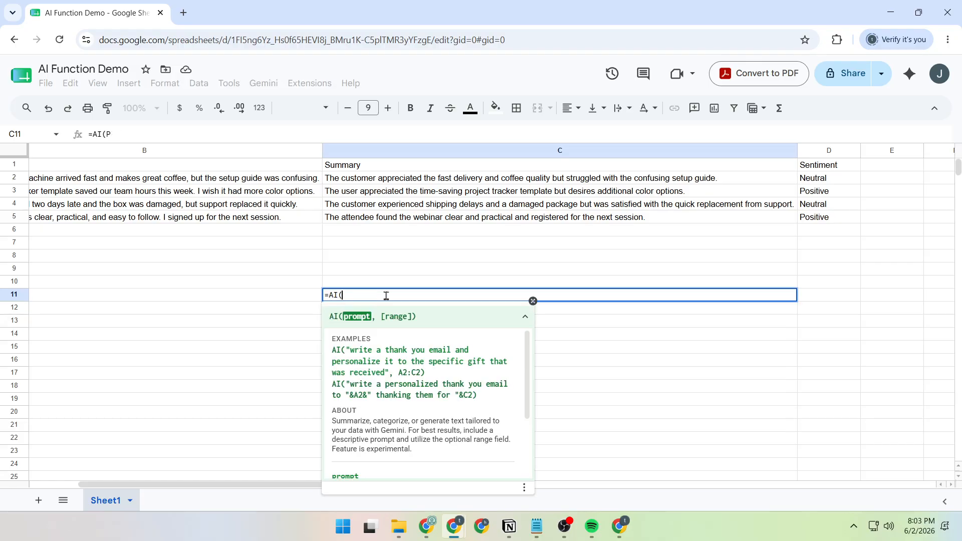
type("\"")
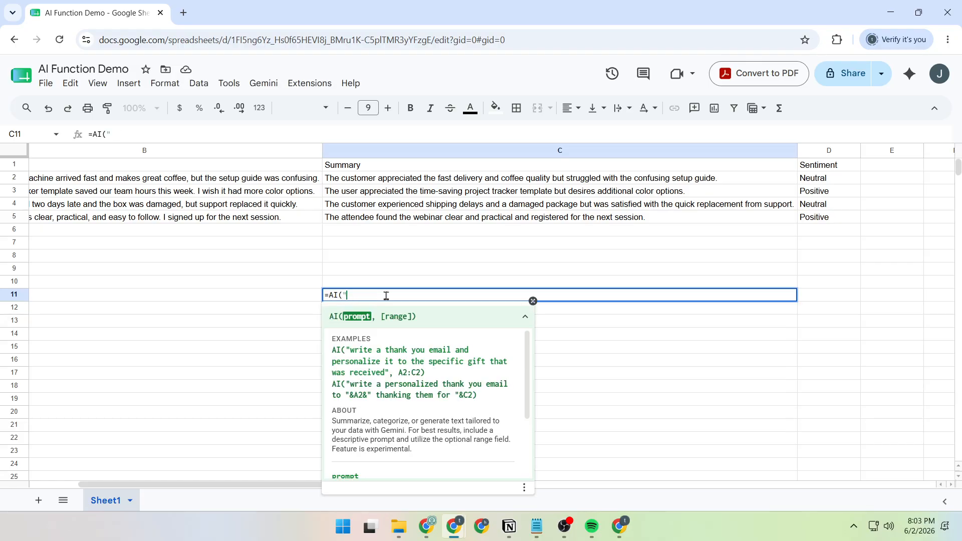
type("PROMPT\", ")
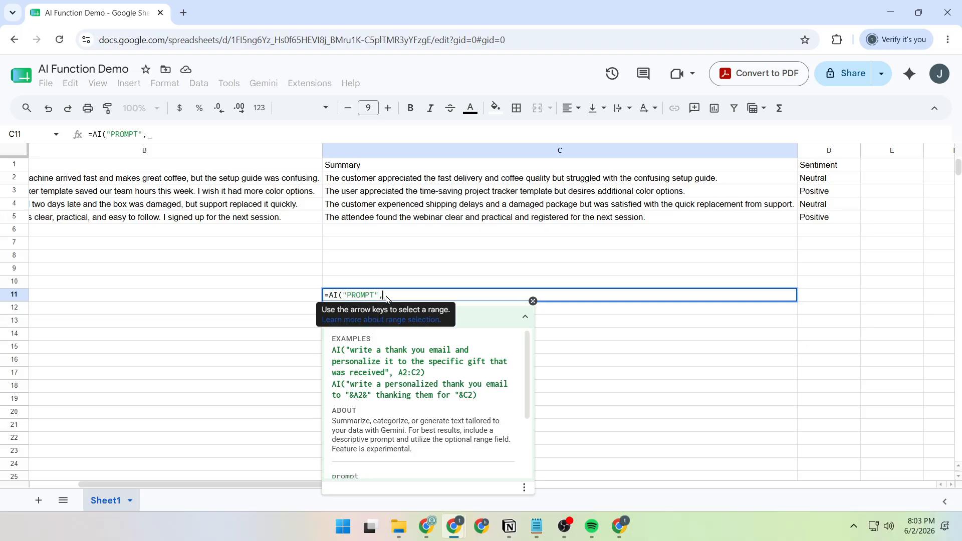
type("RANHGE")
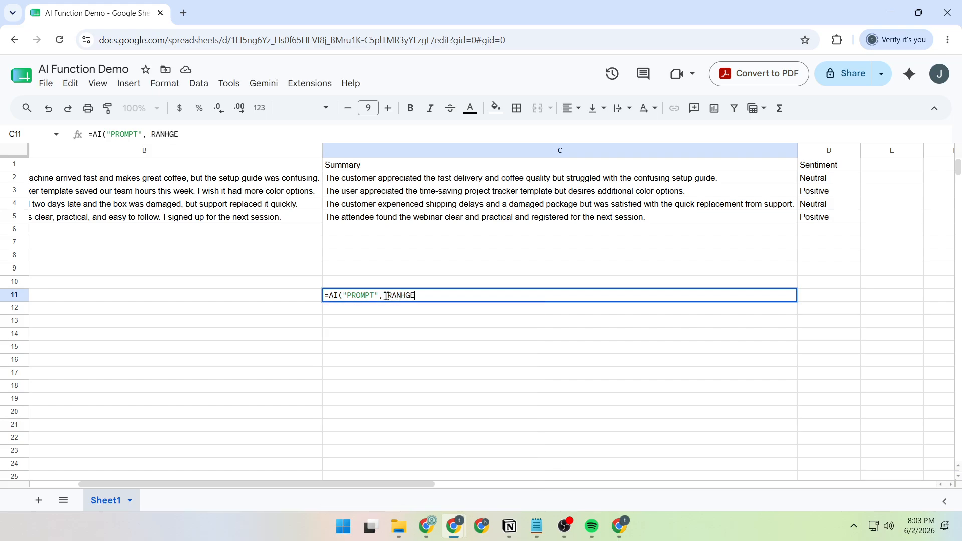
key("BackSpace")
type("GE)")
key("Escape")
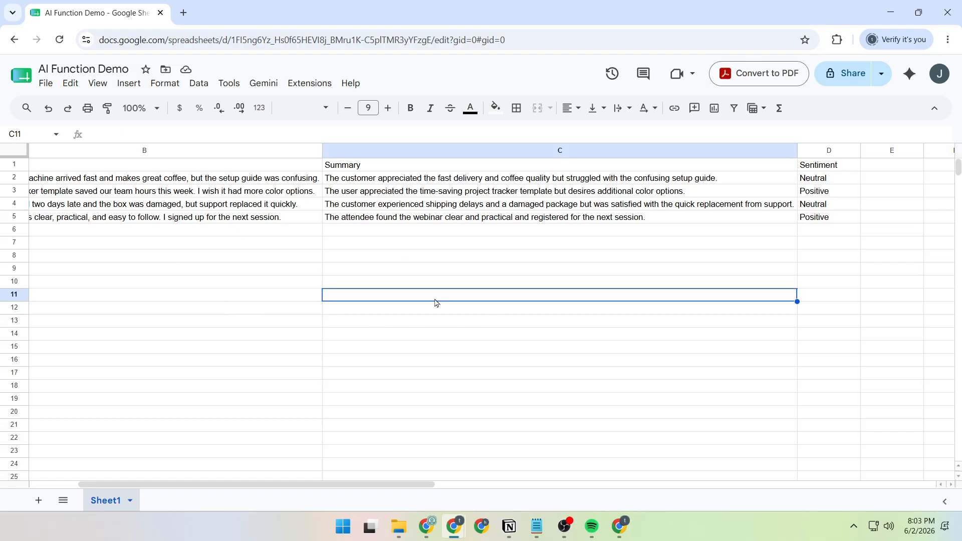
left_click(432, 247)
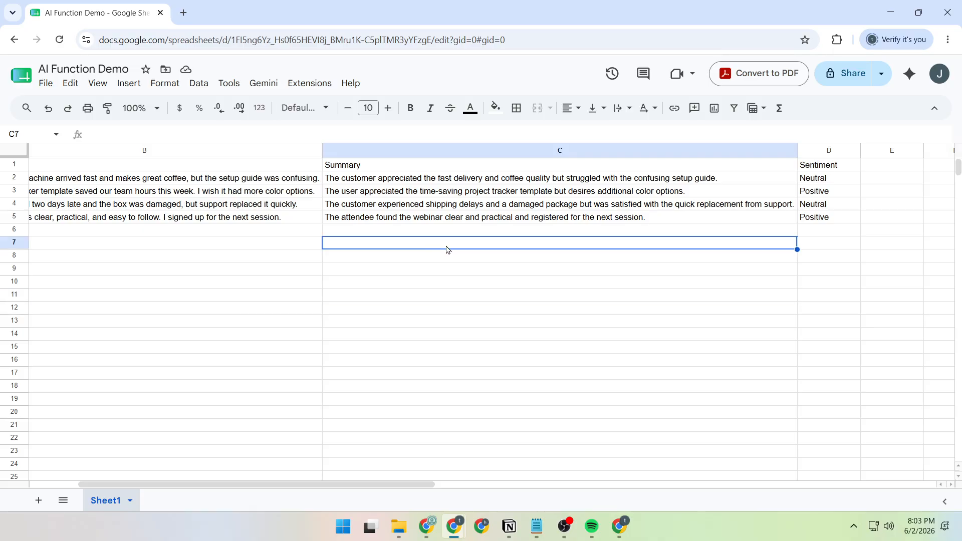